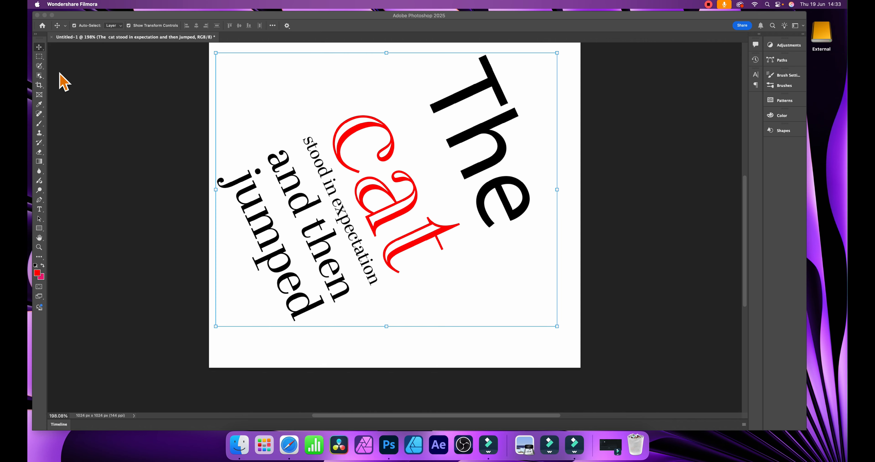
Step: Delete the existing text layer and draw a large horizontal paragraph text box across the middle of the blank canvas
click(39, 49)
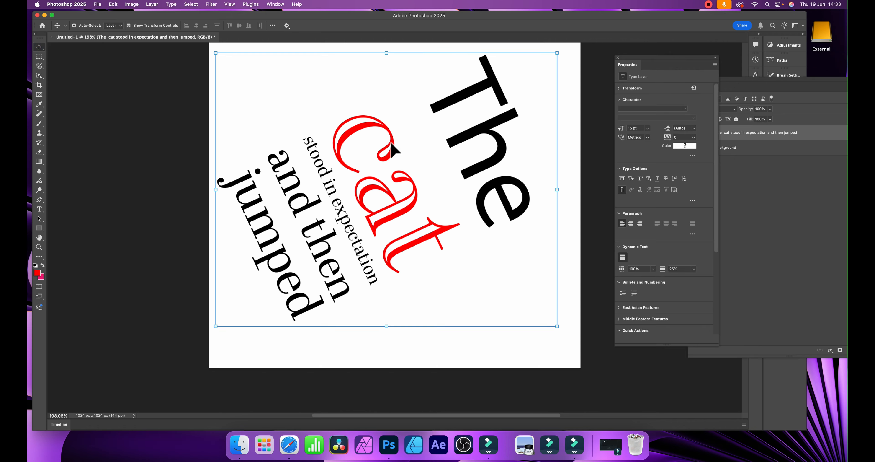
key(BackSpace)
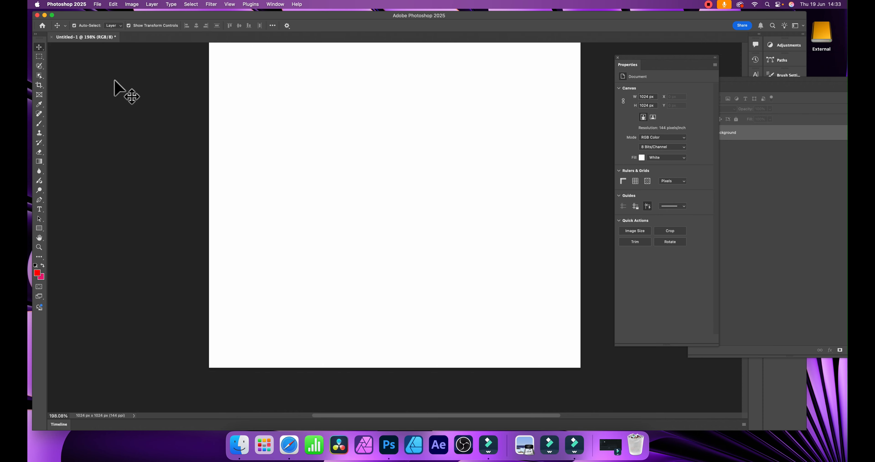
click(39, 209)
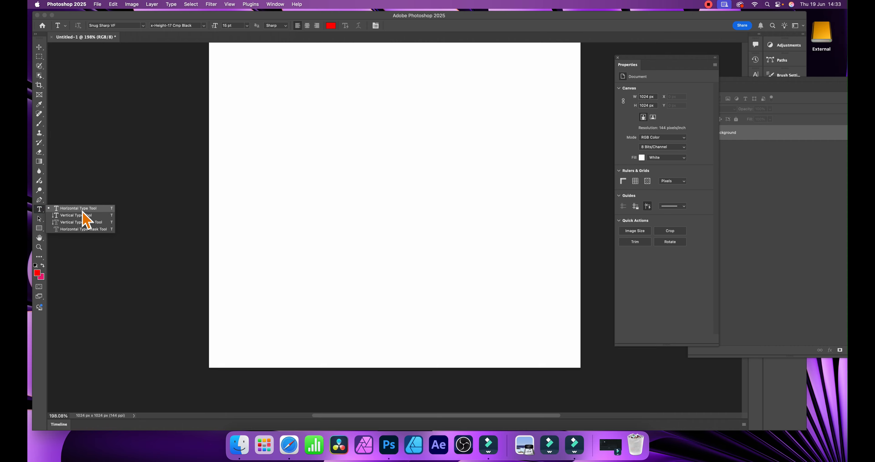
click(82, 211)
drag(278, 75, 525, 306)
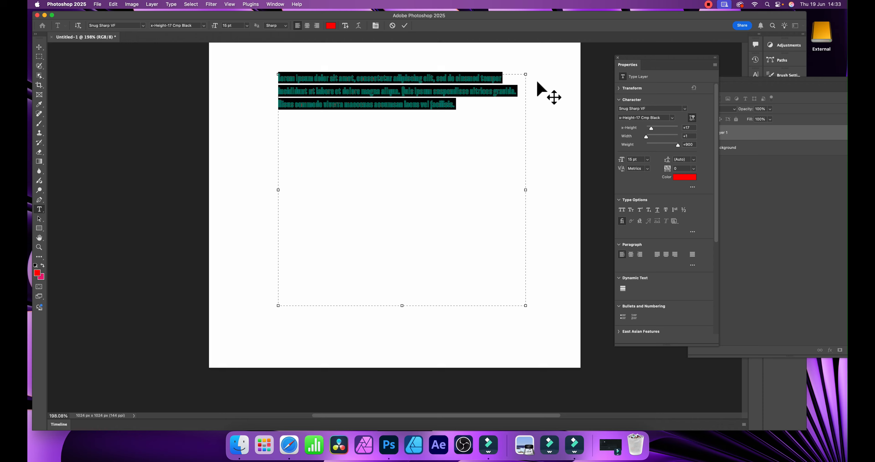
Step: Set the text colour to black (000000), replace the placeholder with "The book is", and commit the text
click(331, 26)
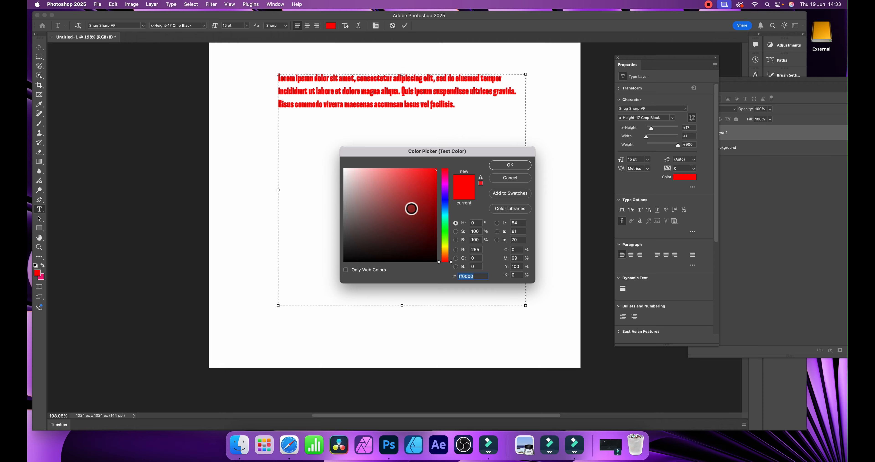
text(000000)
click(510, 165)
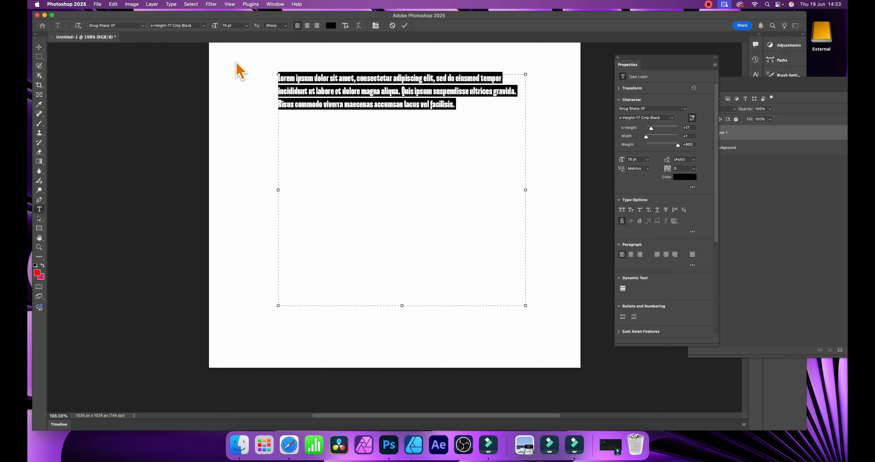
text(h)
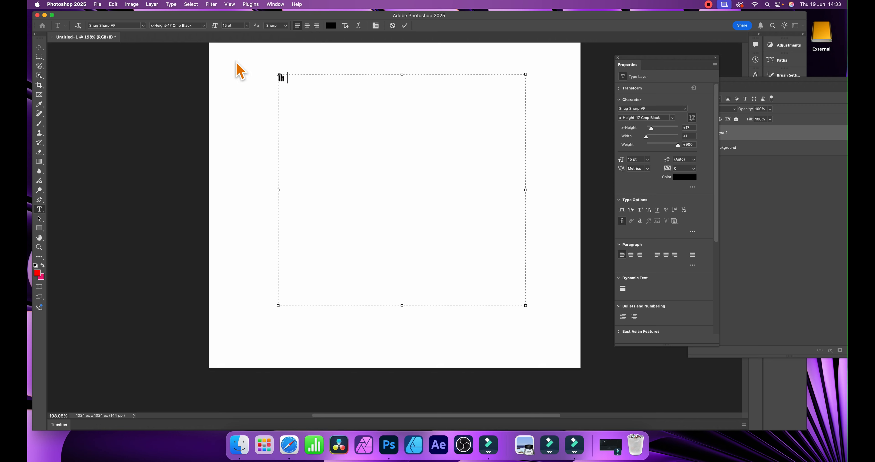
text(he book is)
click(405, 26)
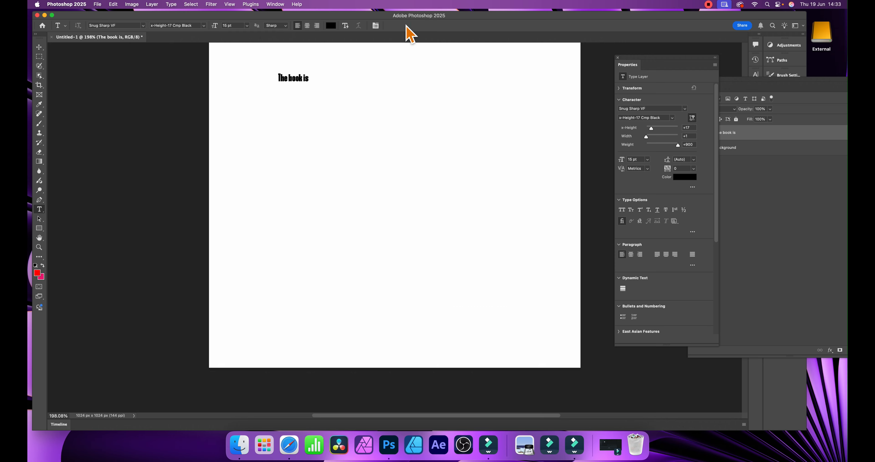
Step: Turn on Dynamic Text for the "The book is" layer and bring the layer list into full view
click(345, 25)
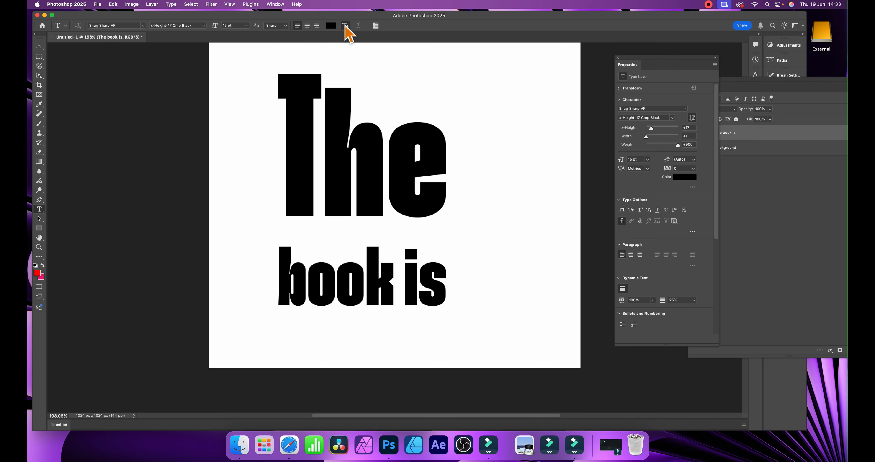
click(754, 89)
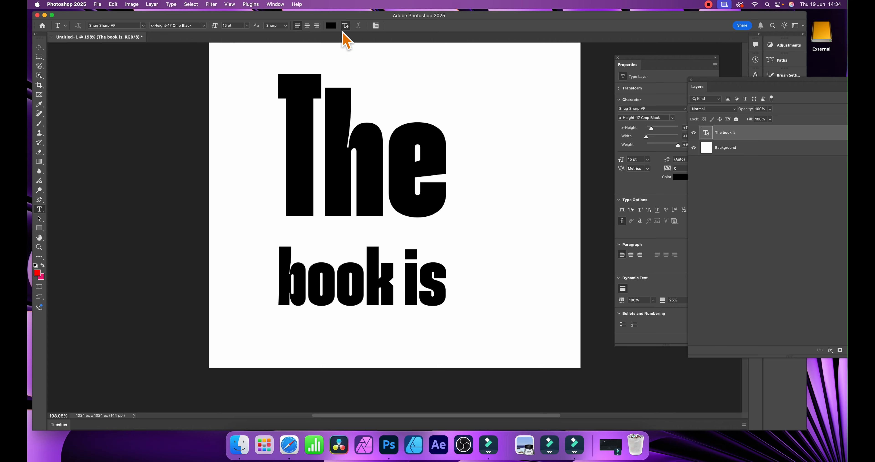
Step: Switch Dynamic Text off and back on, and move the text block up to the upper part of the canvas
click(348, 26)
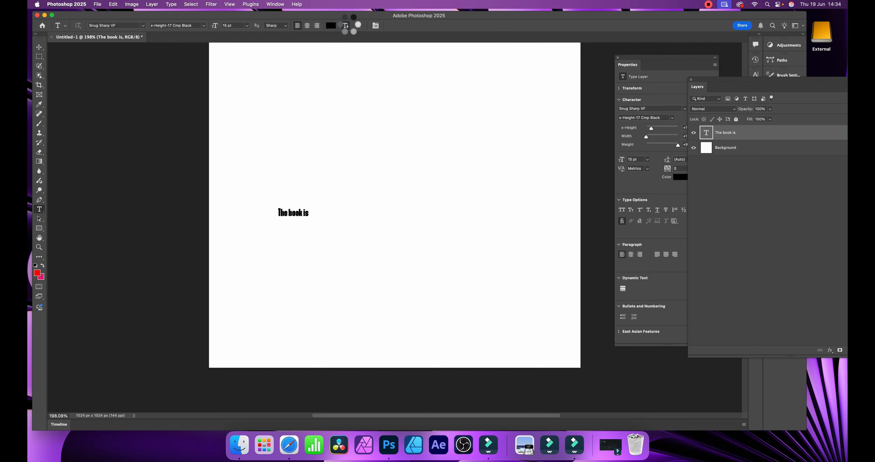
click(348, 27)
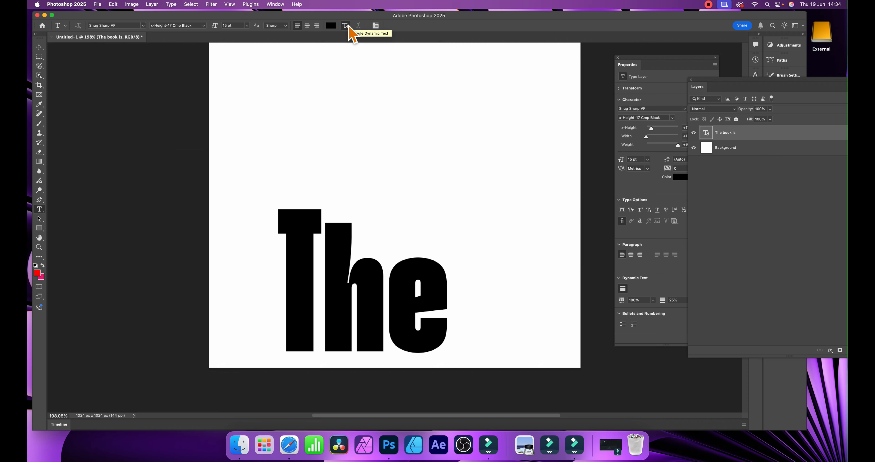
click(39, 47)
drag(349, 292, 364, 149)
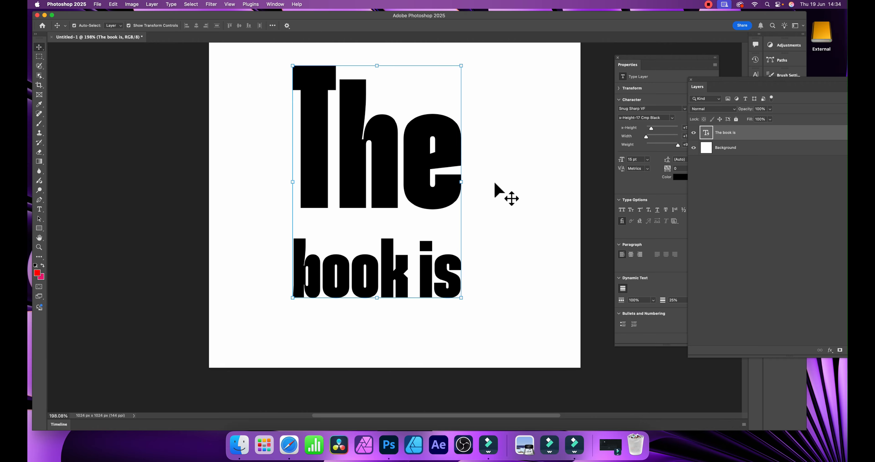
Step: Add "published" and "by" as separate lines below "The book is" in the dynamic text block and commit
double_click(438, 275)
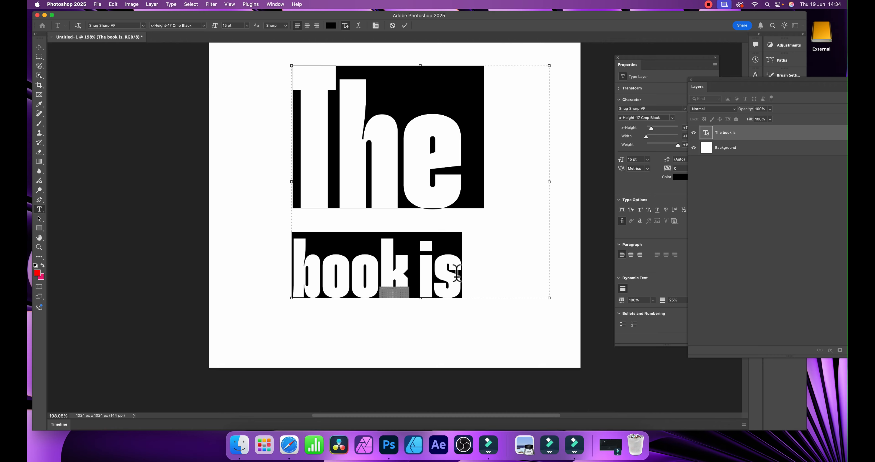
click(457, 272)
key(Return)
text(p)
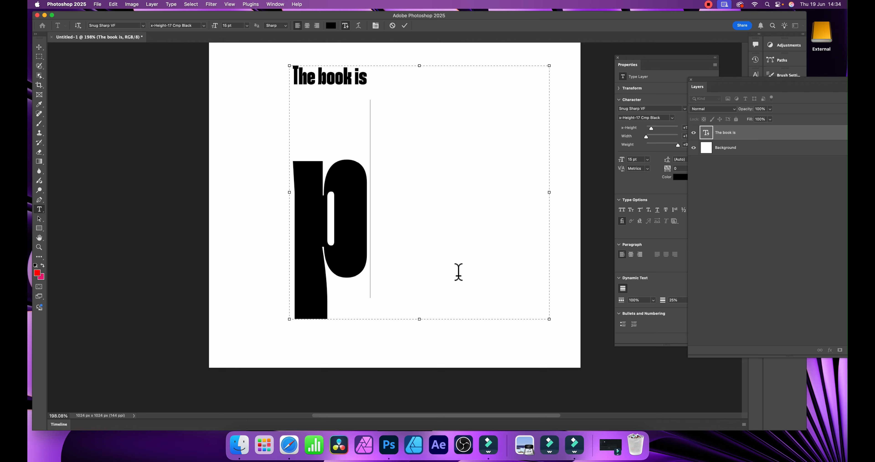
text(ublished)
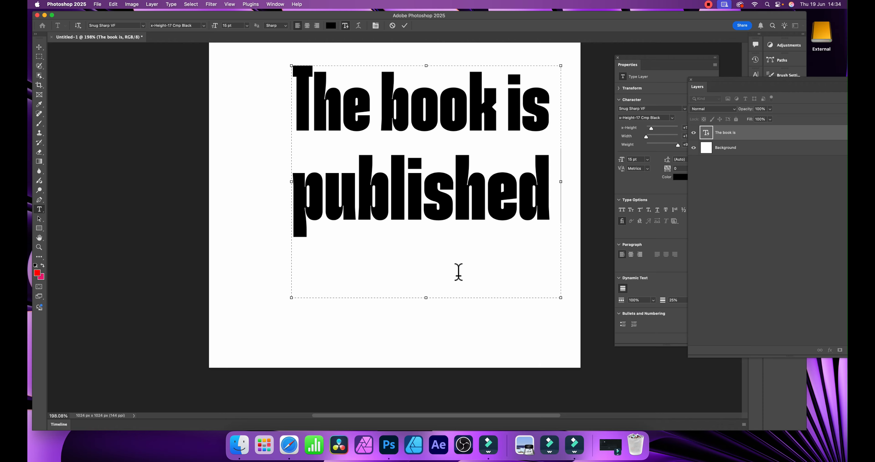
key(Return)
text(b)
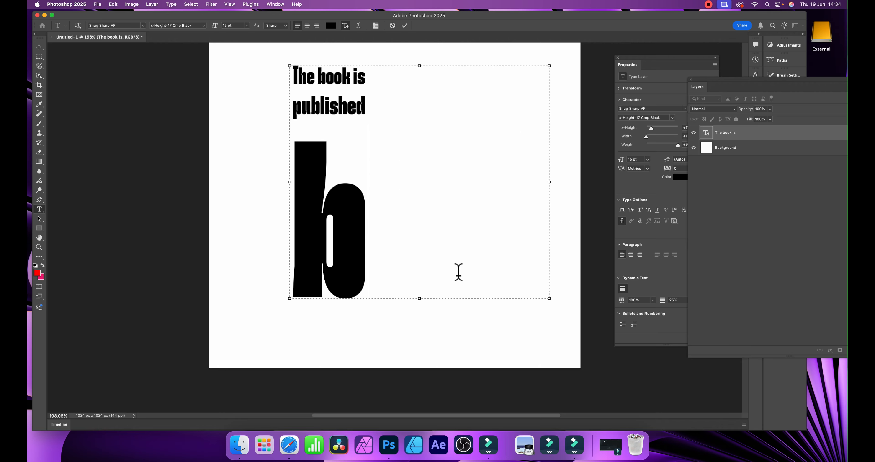
text(y)
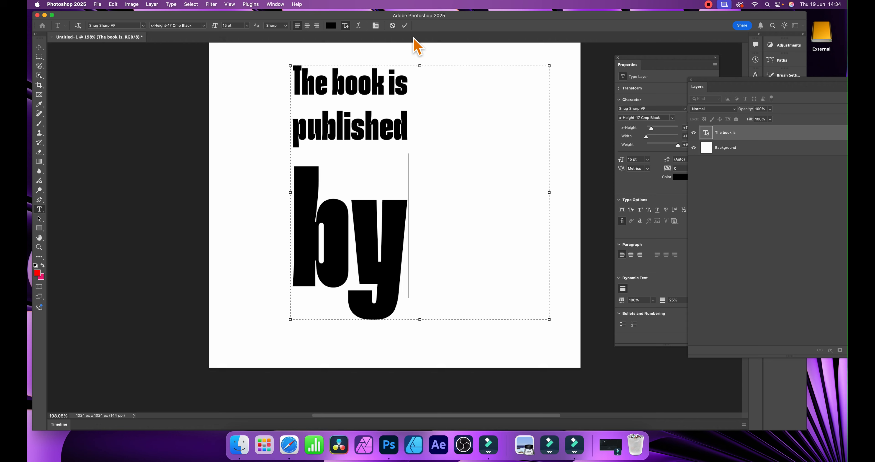
click(404, 26)
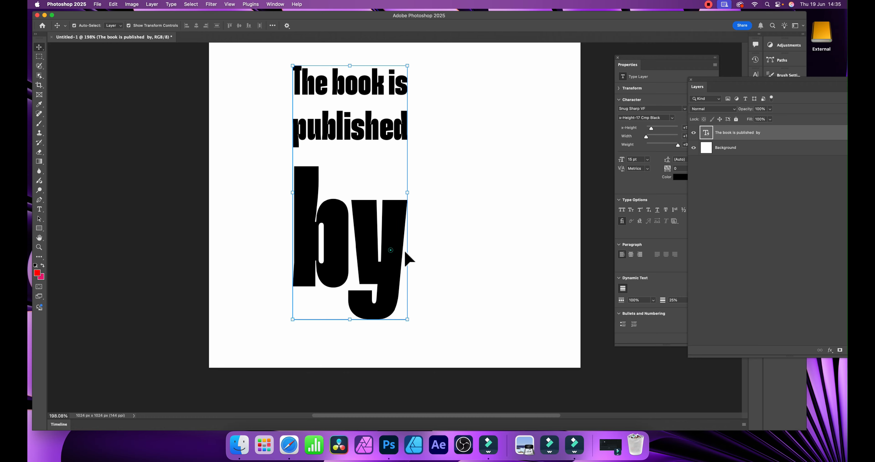
Step: Reopen the text block for editing and continue it after "by" with "the house of xyz and it was released in"
double_click(392, 251)
click(411, 264)
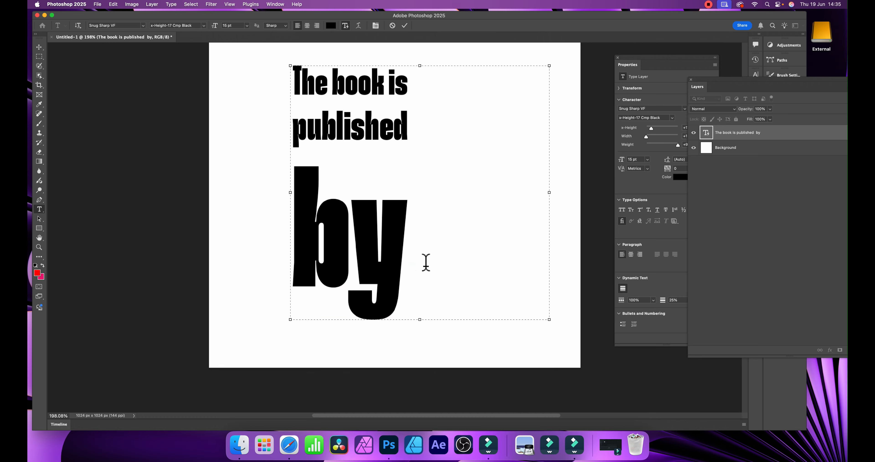
text(the)
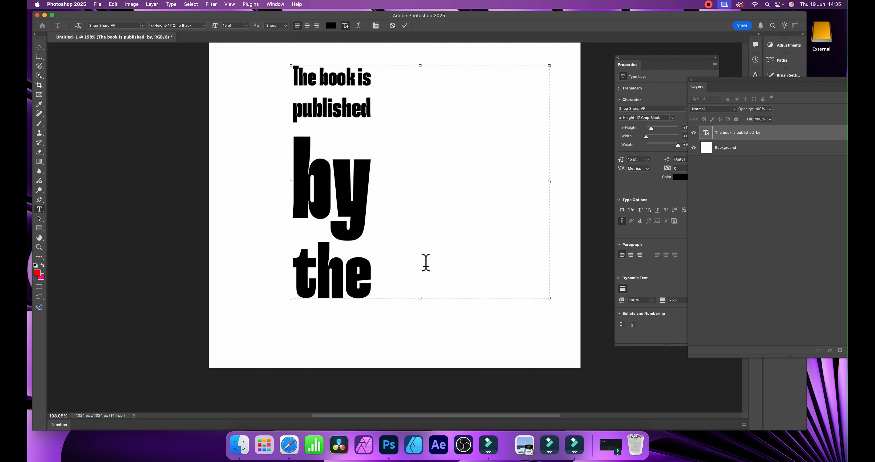
text( house of)
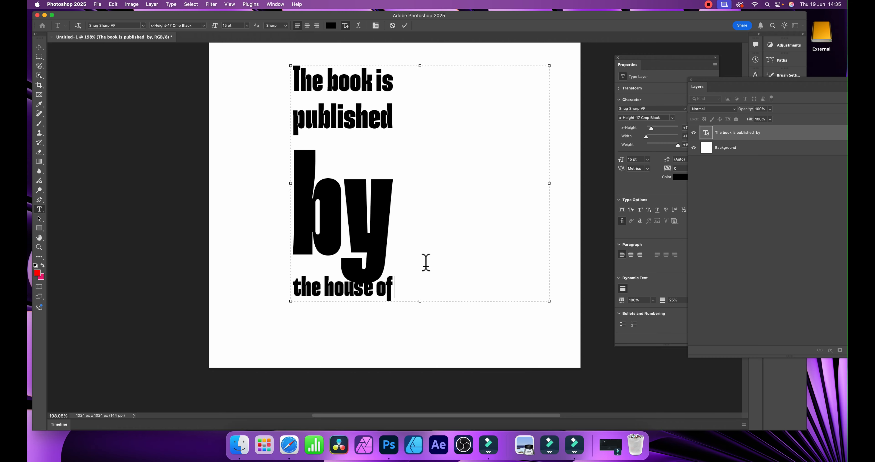
text( xyz and)
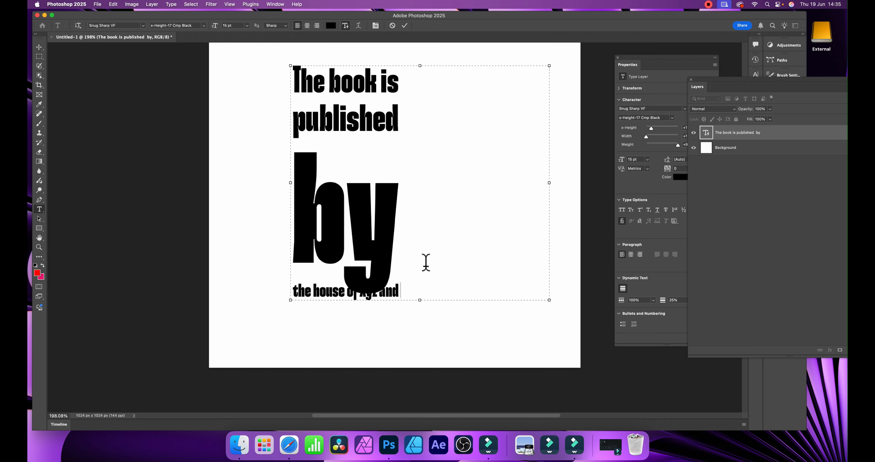
text( it was)
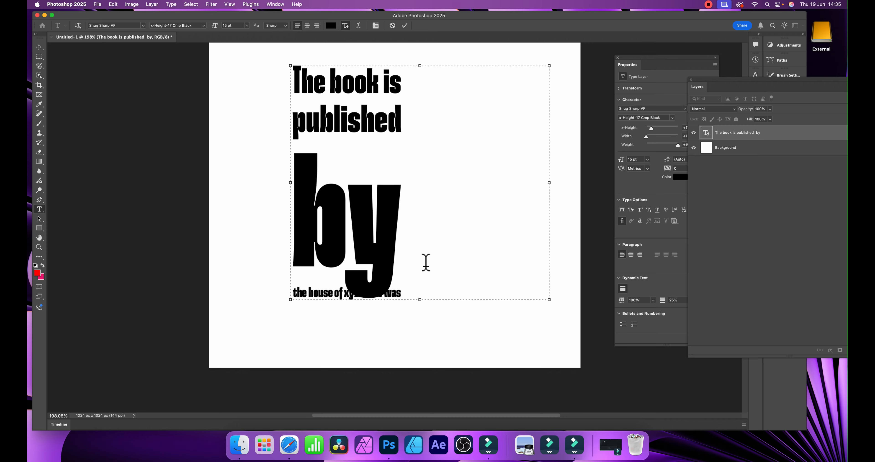
text( releae)
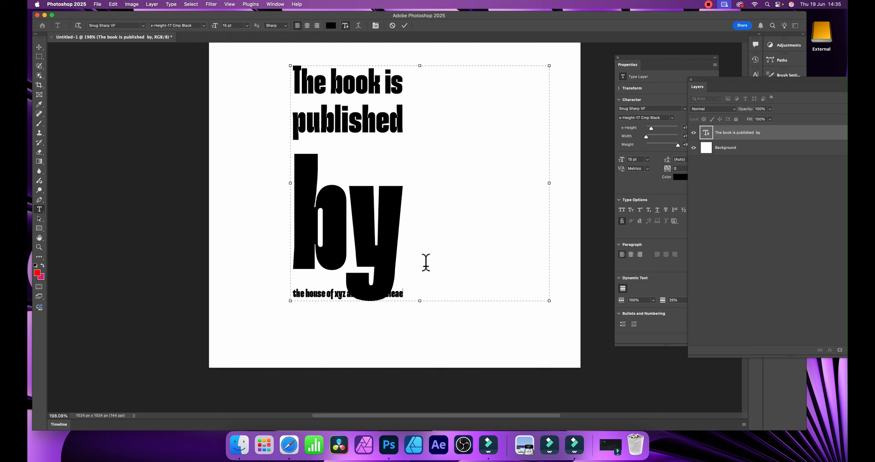
key(BackSpace)
text(sed)
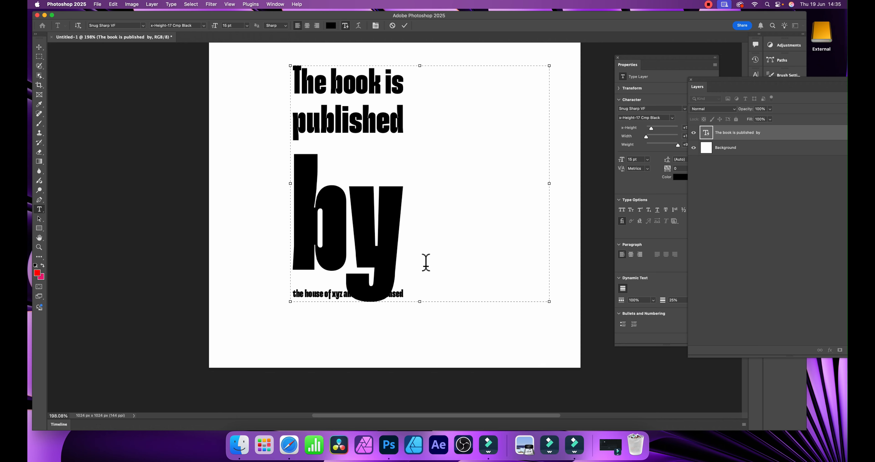
text( in)
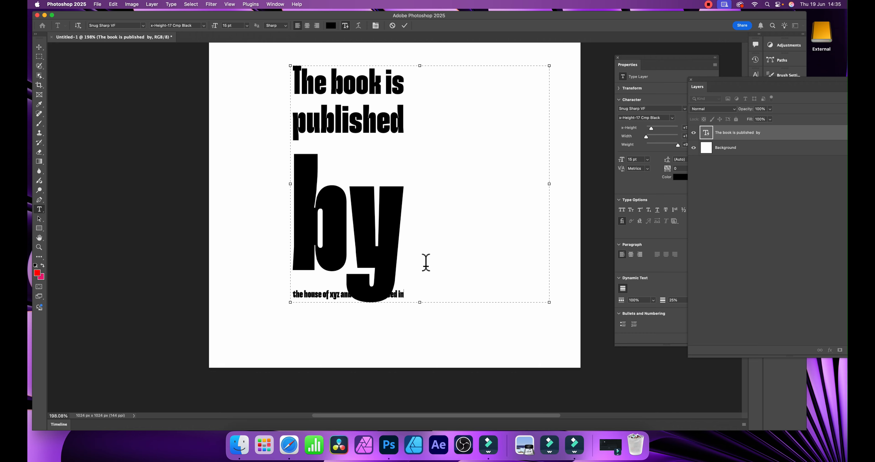
Step: Add "1987" as a new last line of the text block
key(Return)
text(19)
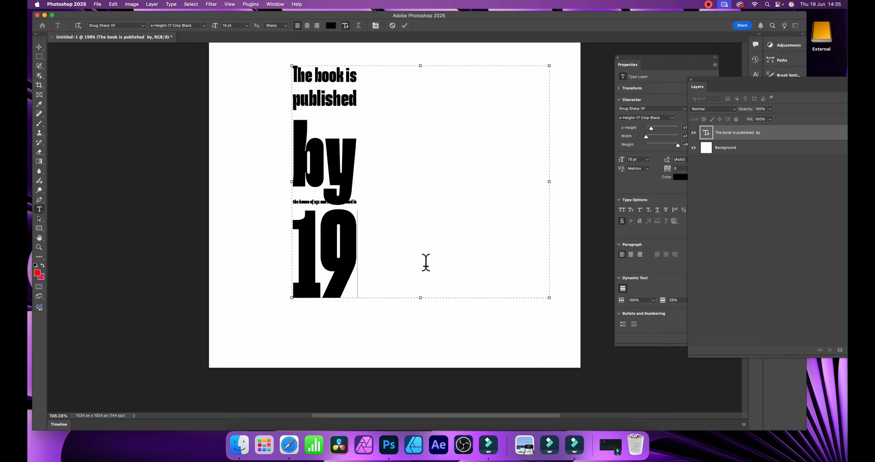
text(87)
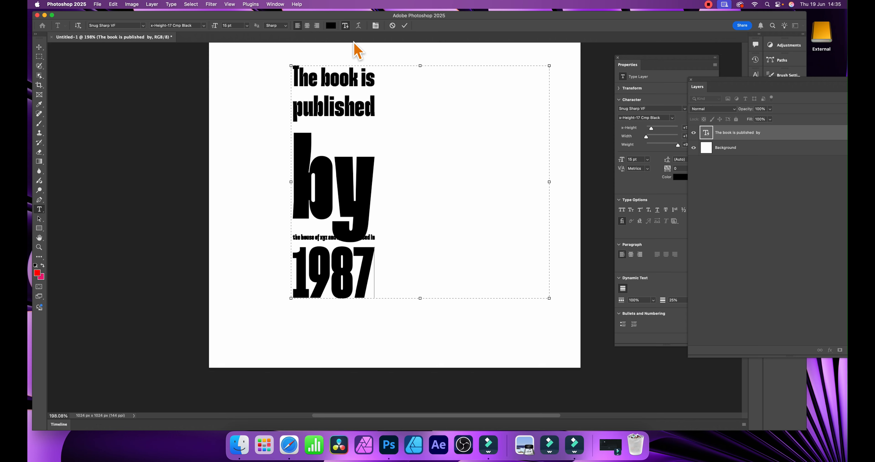
Step: Select the word "published" and change its font to Padyakke Expanded One from the Slab Serif class
drag(376, 108, 292, 104)
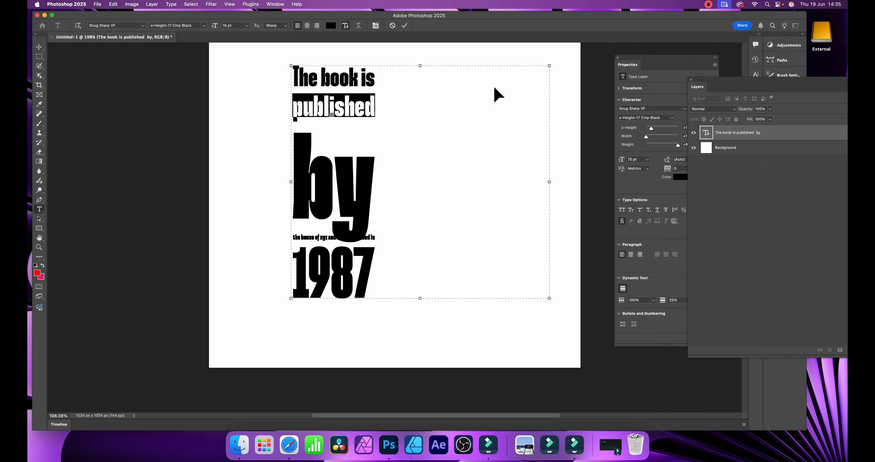
click(143, 26)
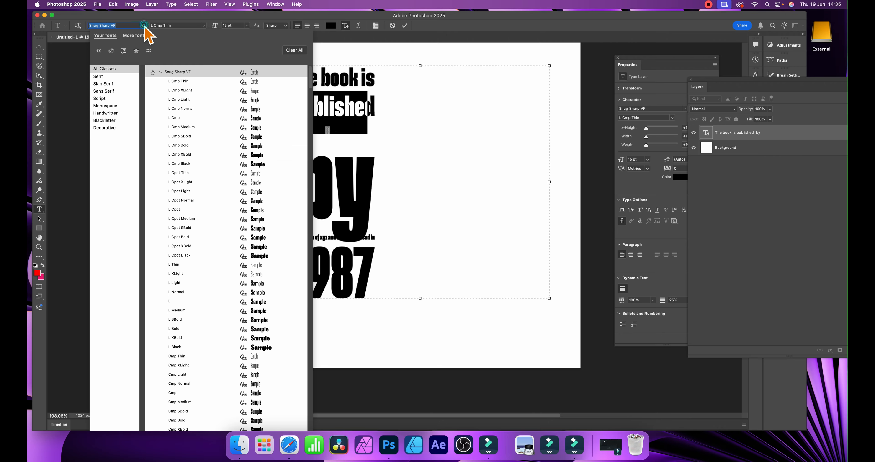
click(103, 83)
click(187, 89)
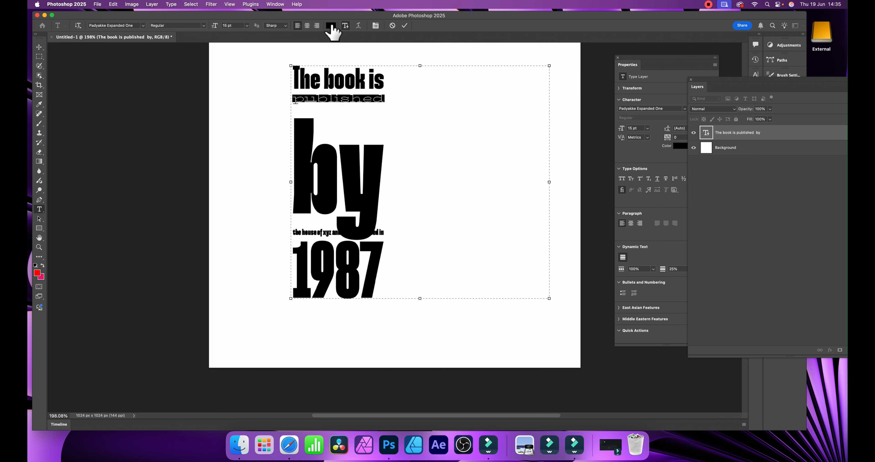
Step: Colour the word "published" red (ff0000) and commit the text edits
click(331, 26)
click(436, 169)
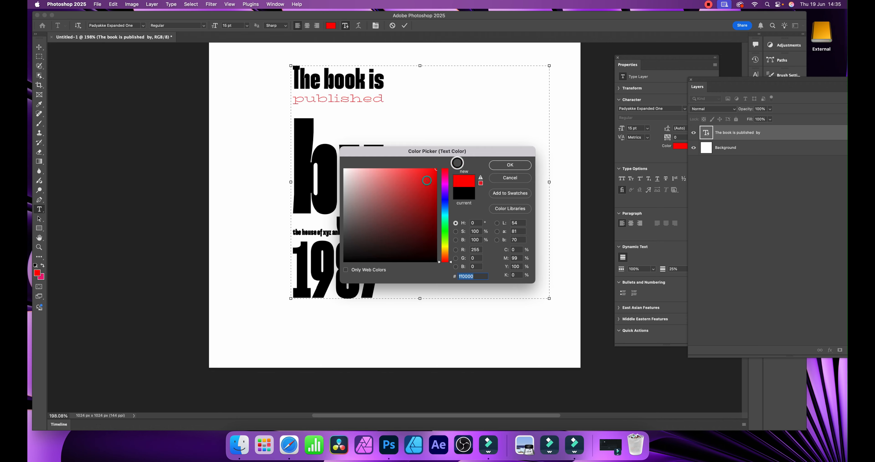
click(511, 165)
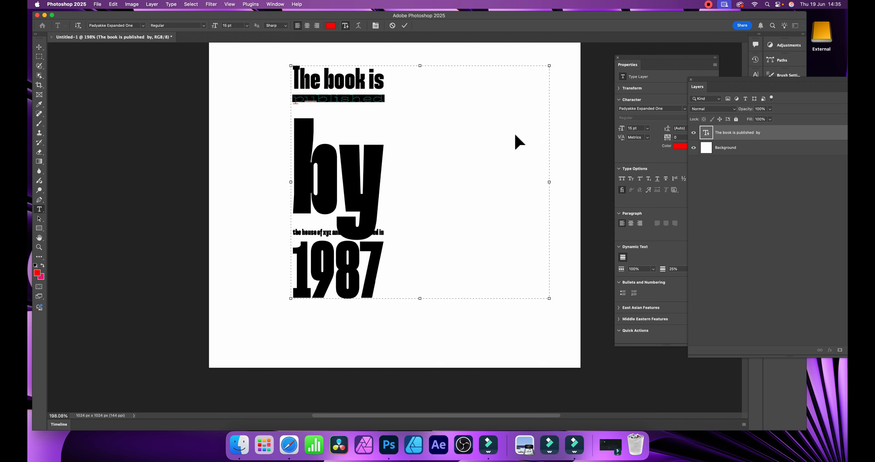
click(405, 25)
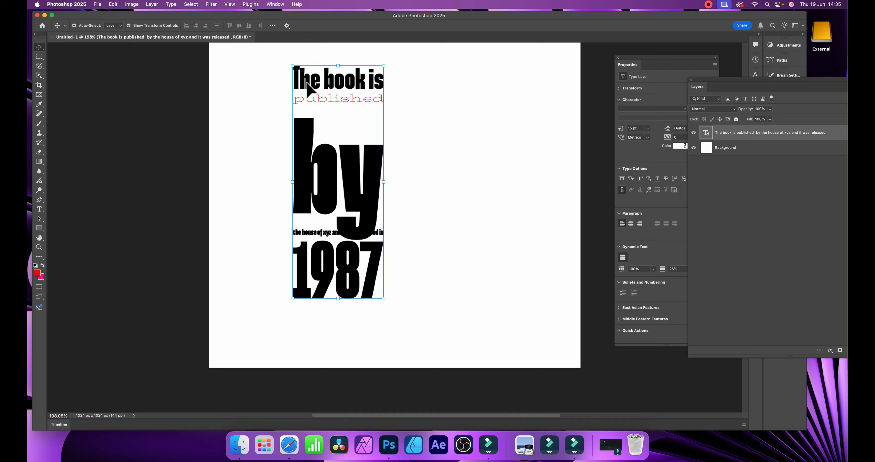
Step: Rotate the text block about 42° clockwise, commit the transform and reposition it so all its lines fit on the canvas
drag(350, 88, 384, 100)
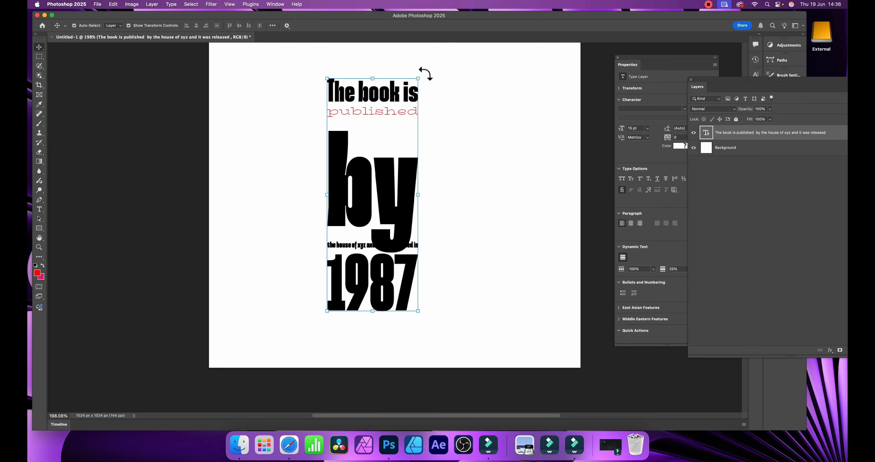
drag(425, 73, 480, 102)
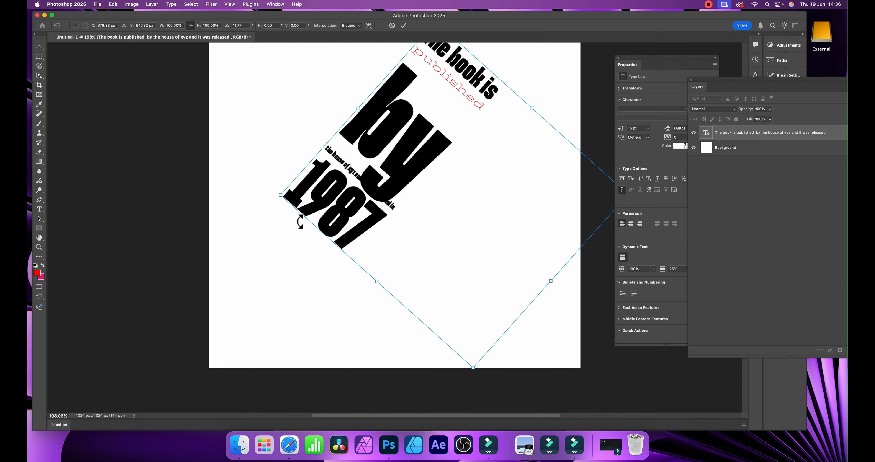
click(404, 26)
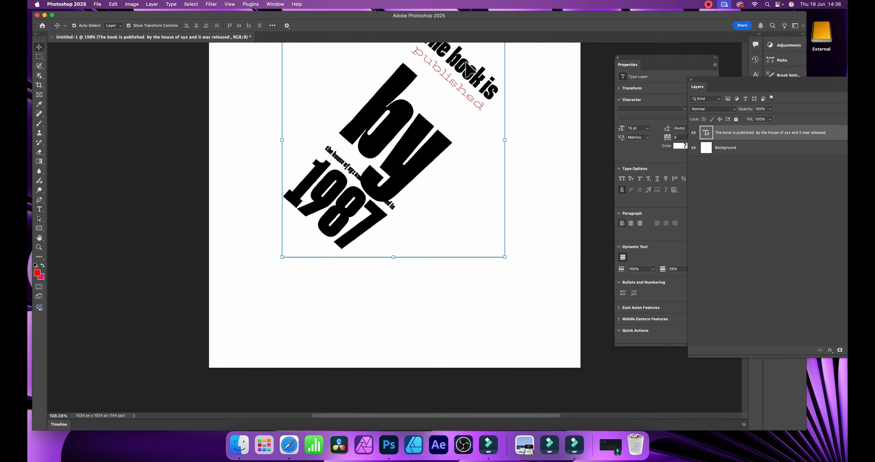
drag(465, 61, 441, 90)
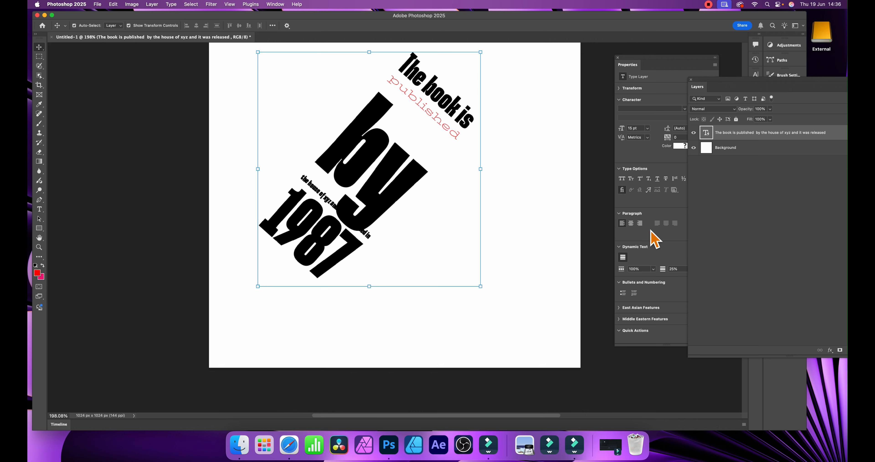
Step: Switch Dynamic Text off for the rotated text block and turn it back on
drag(639, 66, 565, 64)
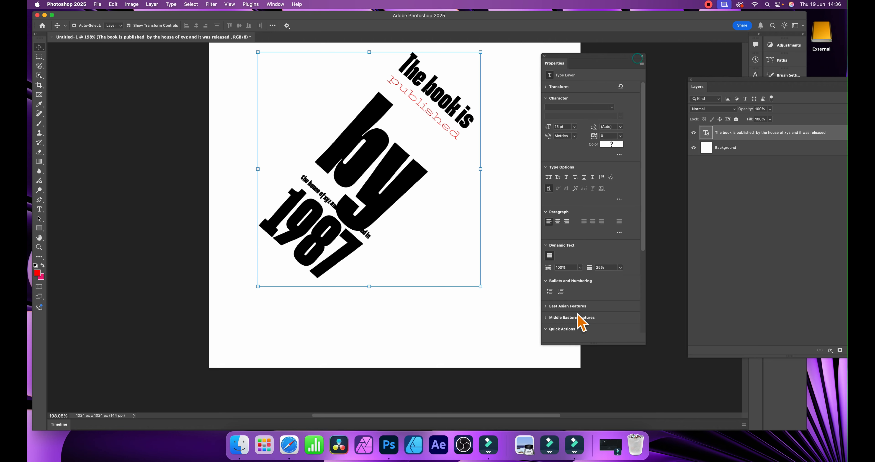
click(550, 255)
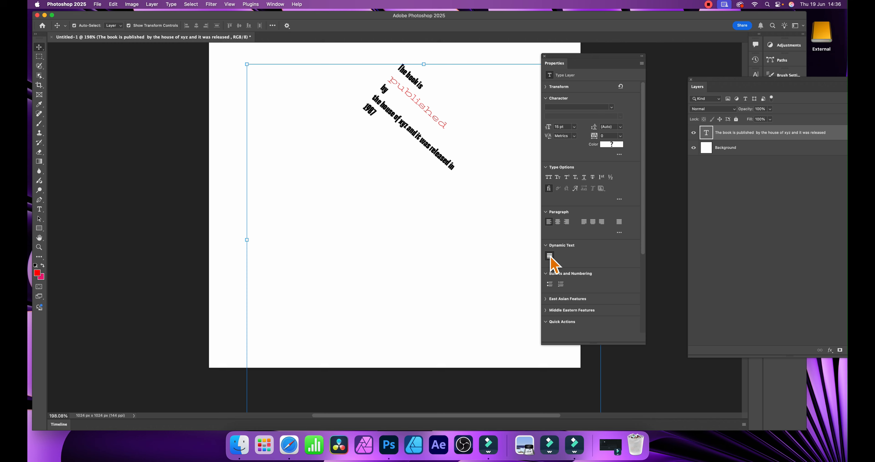
click(549, 256)
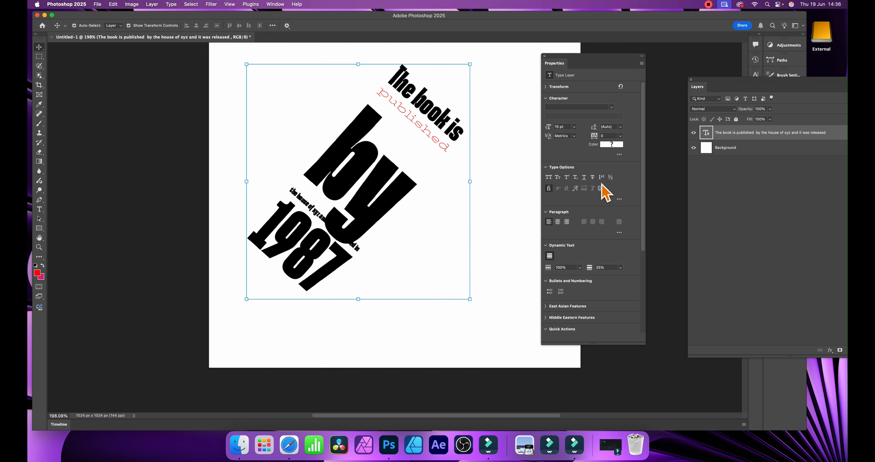
click(151, 5)
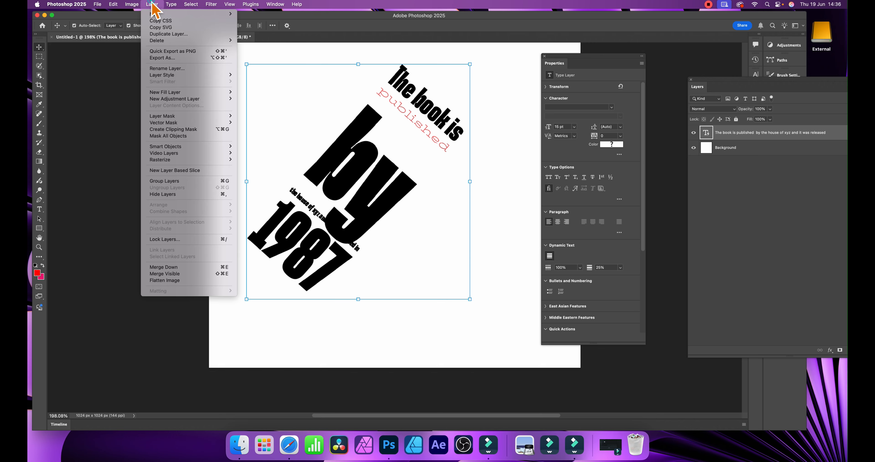
mouse_move(191, 147)
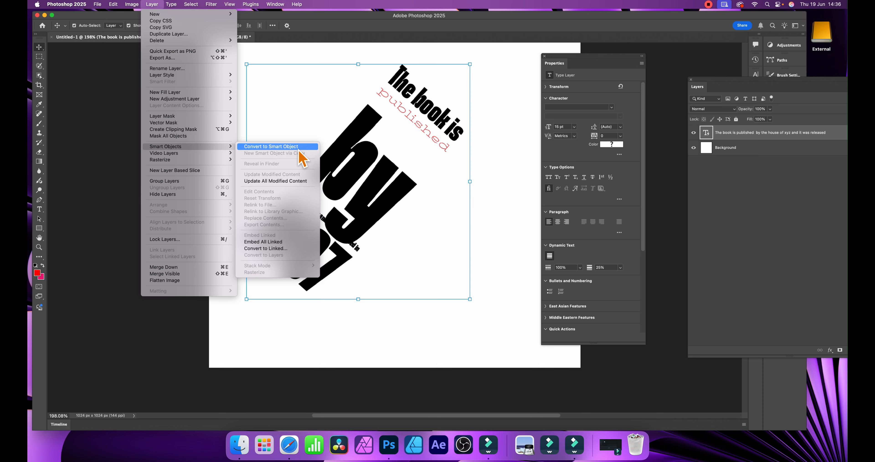
click(576, 245)
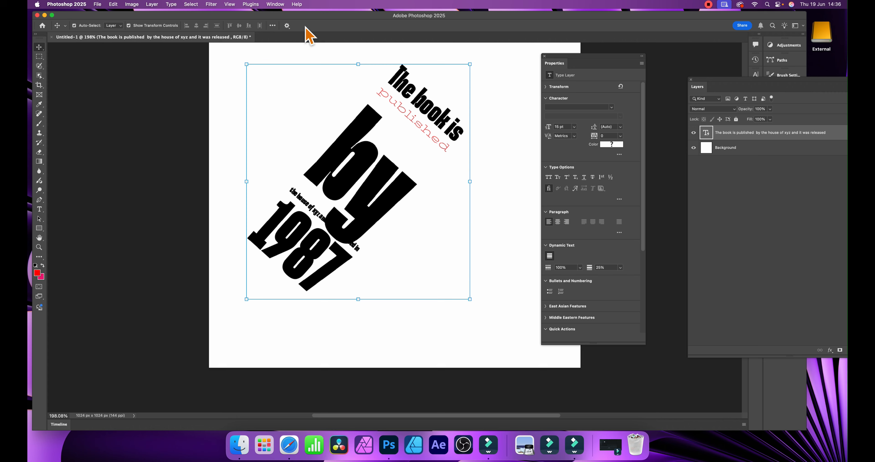
Step: Duplicate the rotated text block twice, placing one copy diagonally above-left and the other diagonally below-right of the original
drag(718, 88, 476, 87)
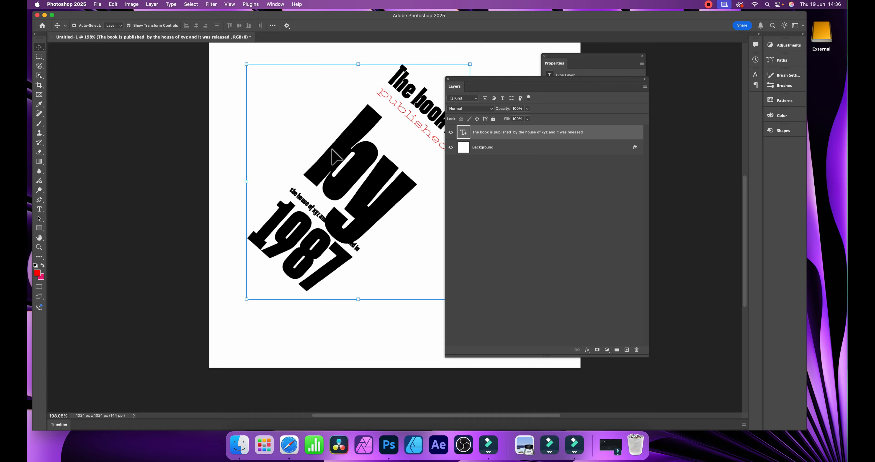
drag(351, 139, 427, 219)
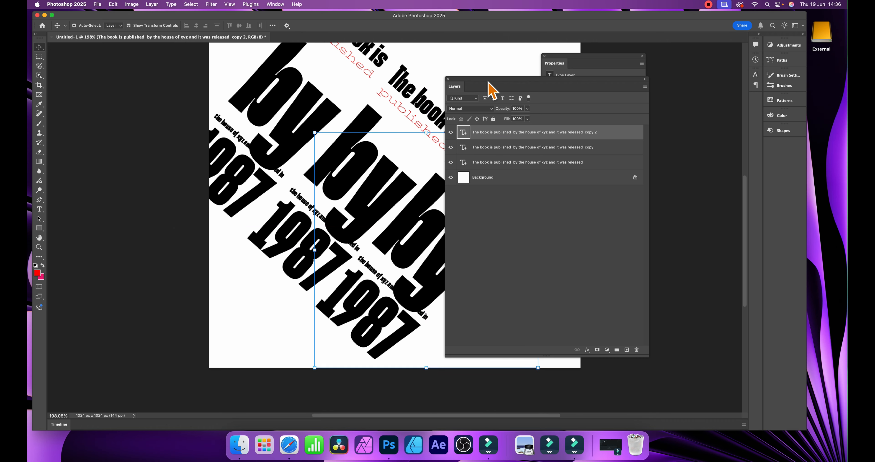
drag(488, 88, 595, 101)
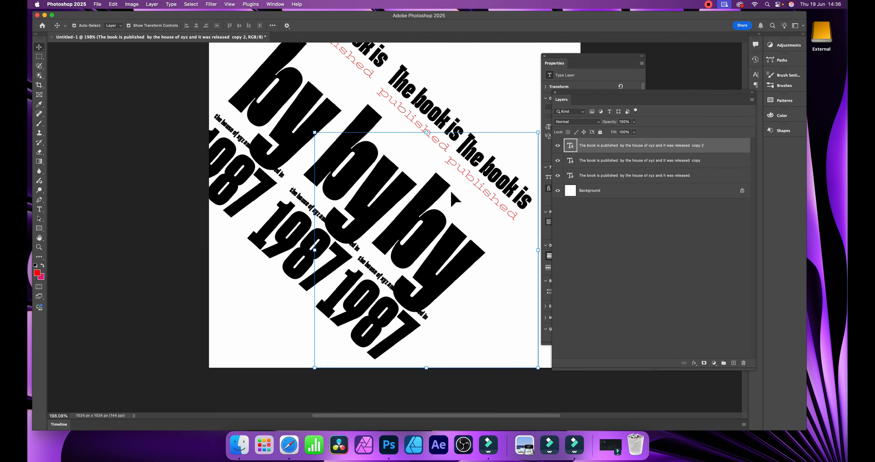